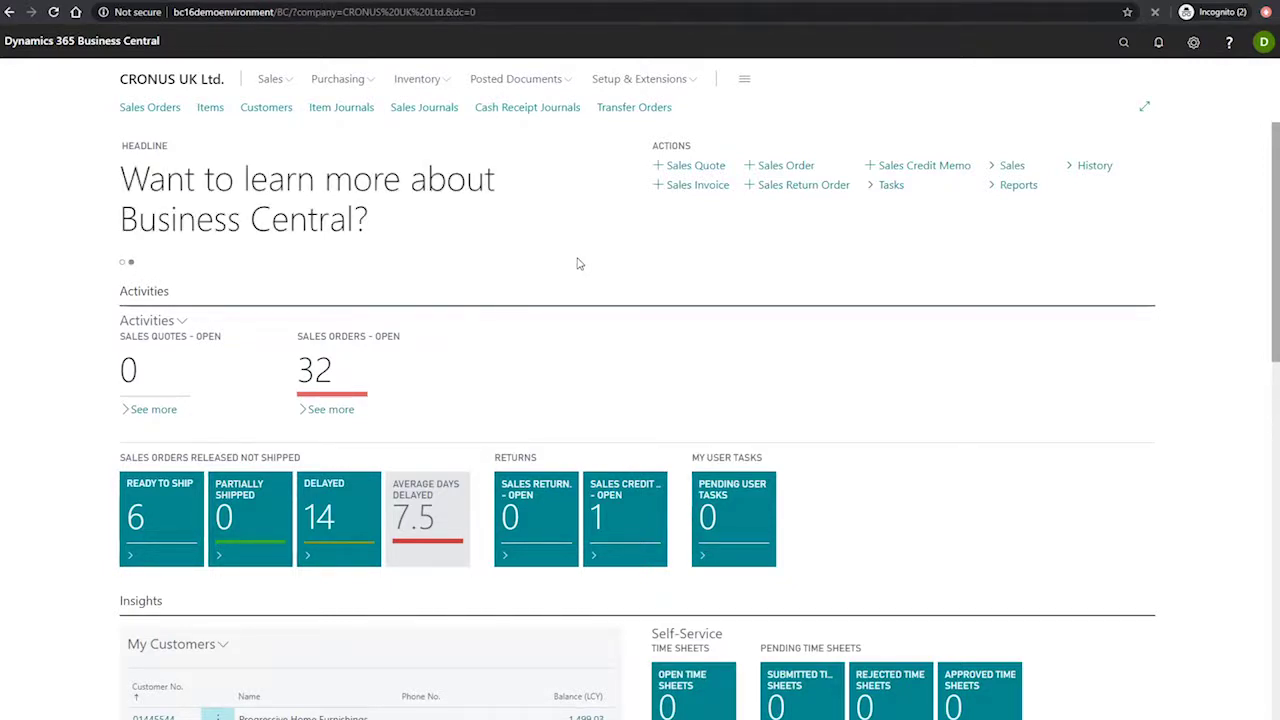
- Search Tell Me for 'general posting s' and open the General Posting Setup page
{"action": "left_click", "coordinate": [1120, 50]}
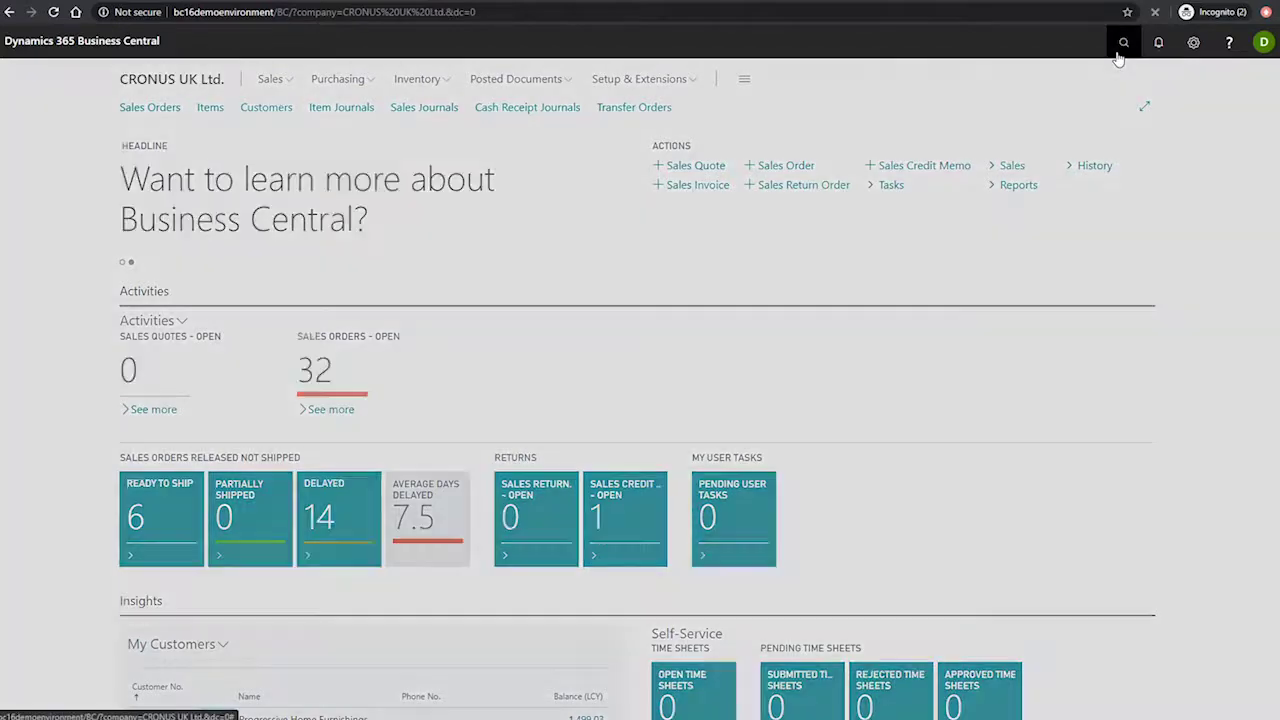
{"action": "type", "text": "general posting s"}
{"action": "key", "text": "Return"}
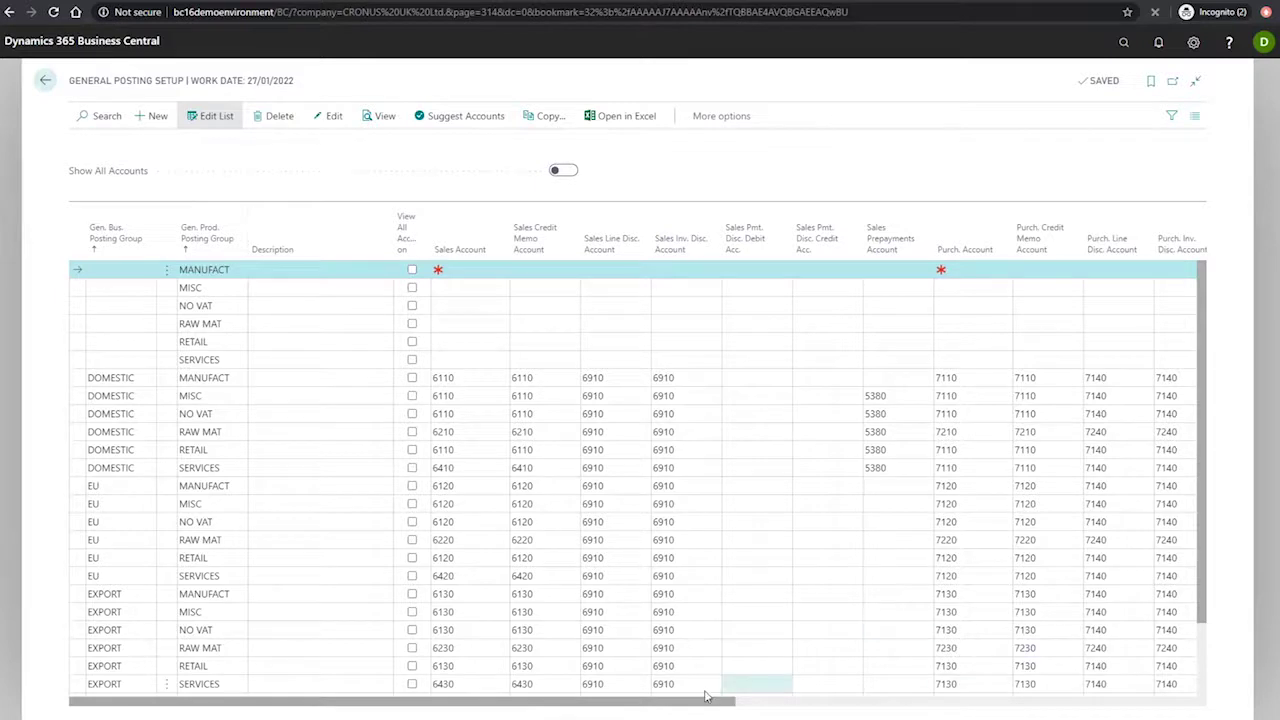
{"action": "left_click_drag", "start_coordinate": [700, 701], "coordinate": [1105, 713]}
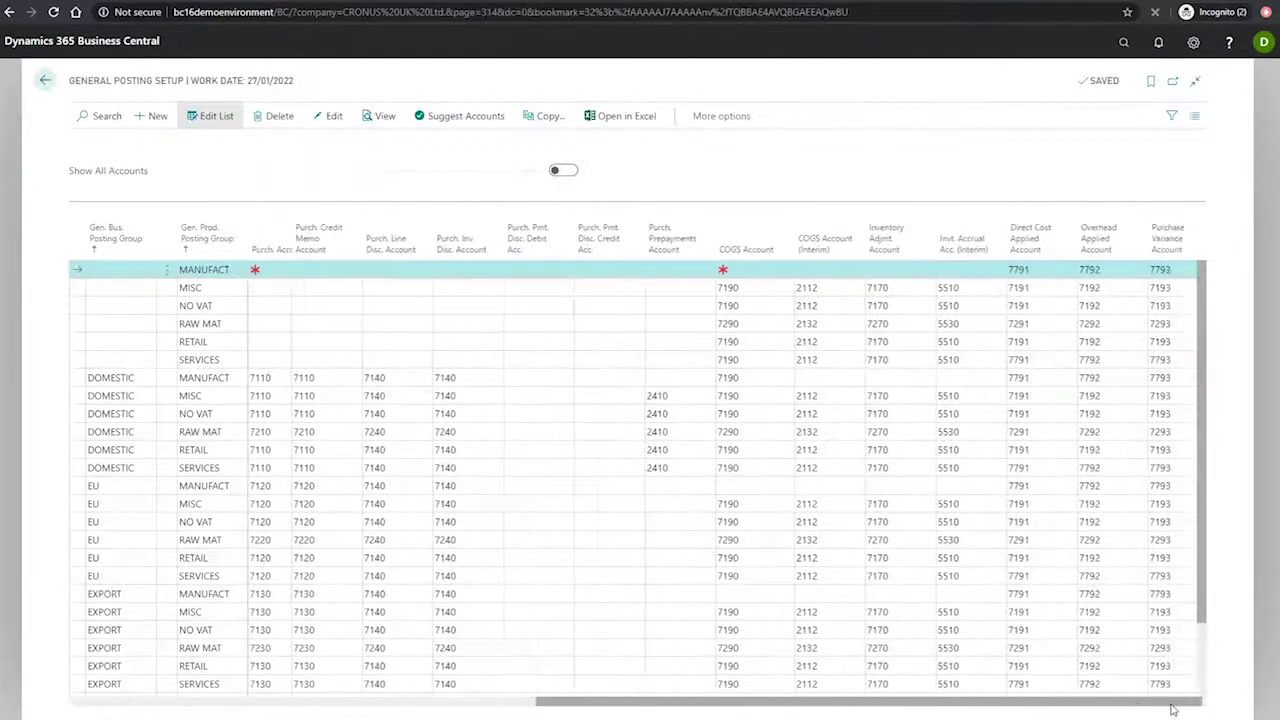
{"action": "left_click_drag", "start_coordinate": [926, 700], "coordinate": [606, 700]}
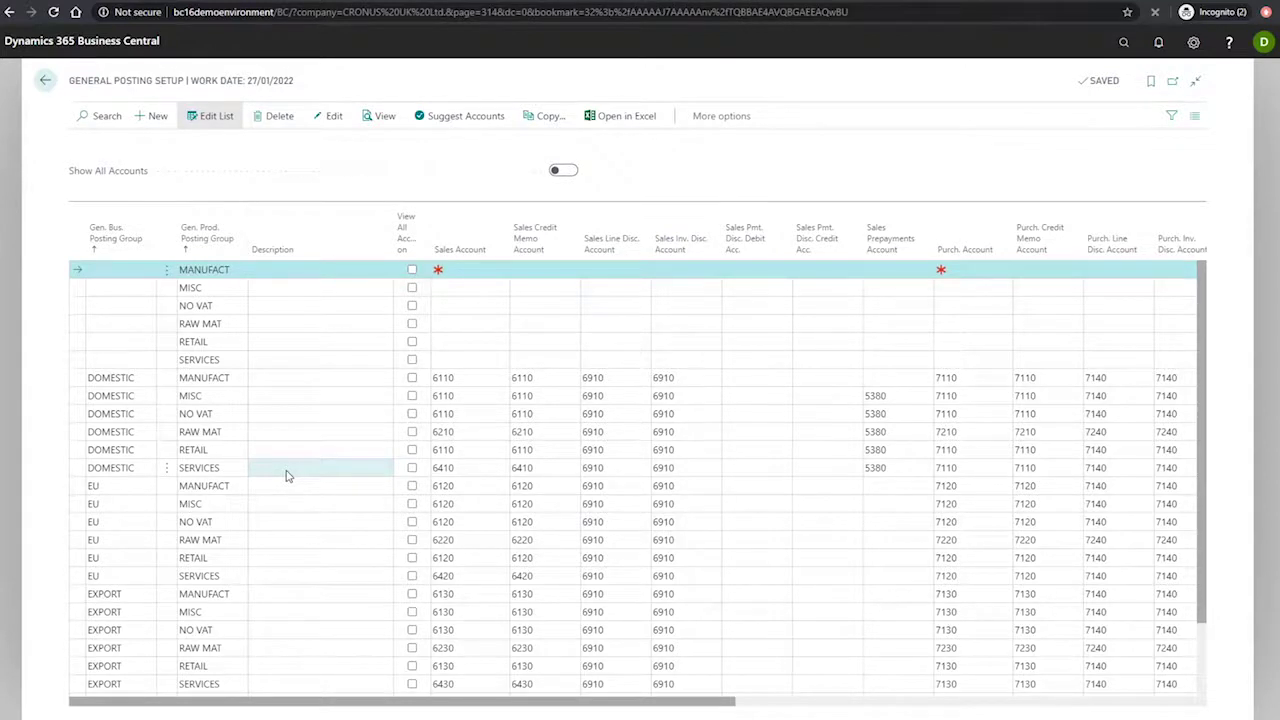
{"action": "scroll", "coordinate": [286, 476], "scroll_direction": "down", "scroll_amount": 2}
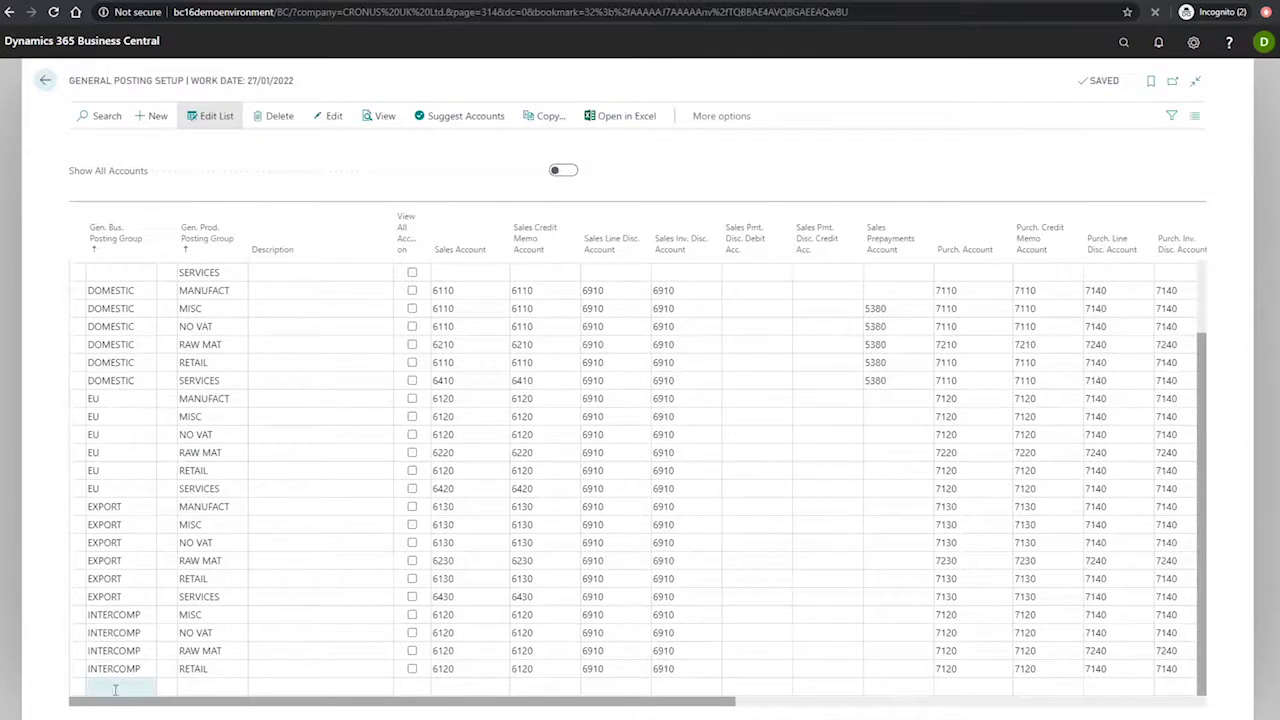
{"action": "left_click", "coordinate": [118, 688]}
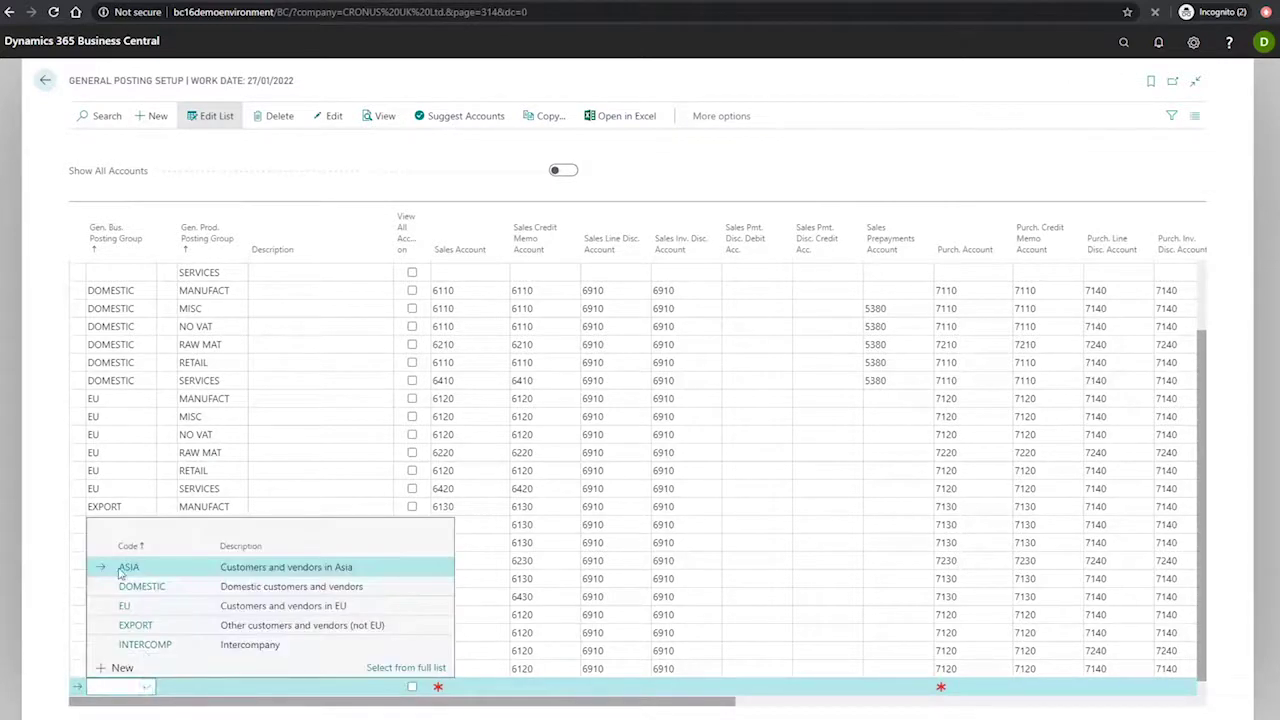
- Start a new posting setup line pairing ASIA with MANUFACT
{"action": "left_click", "coordinate": [126, 570]}
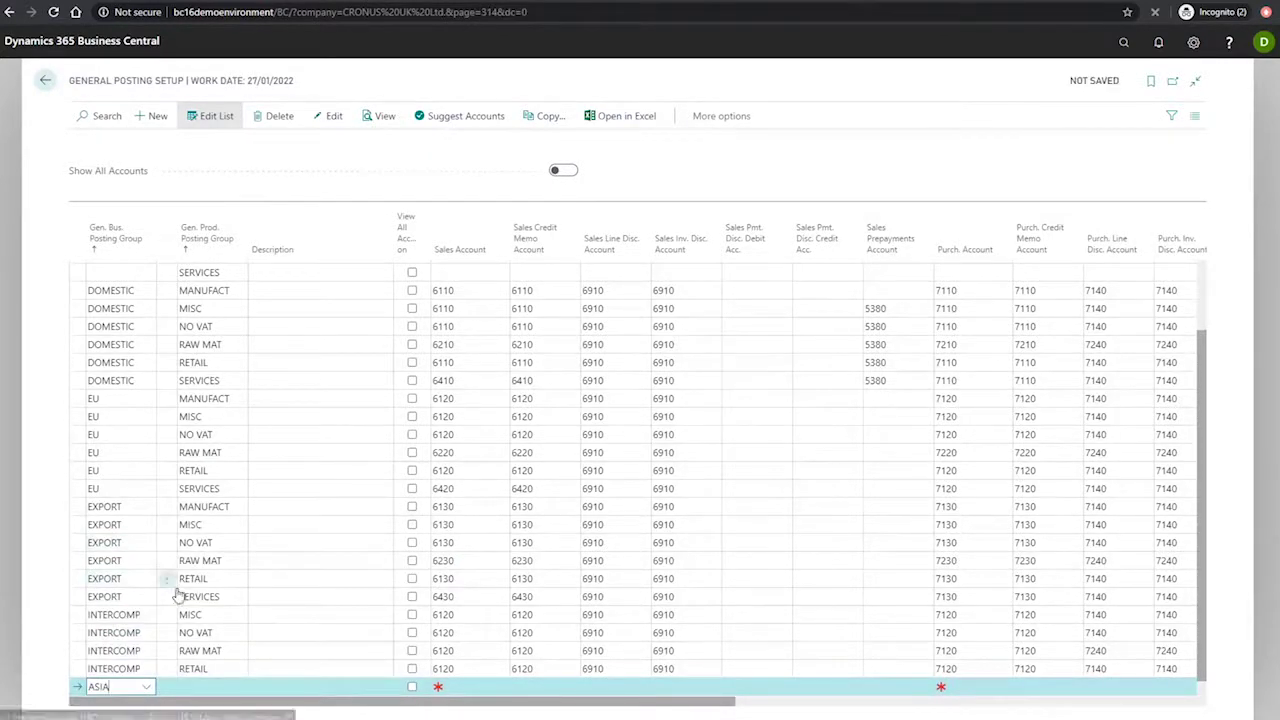
{"action": "left_click", "coordinate": [218, 690]}
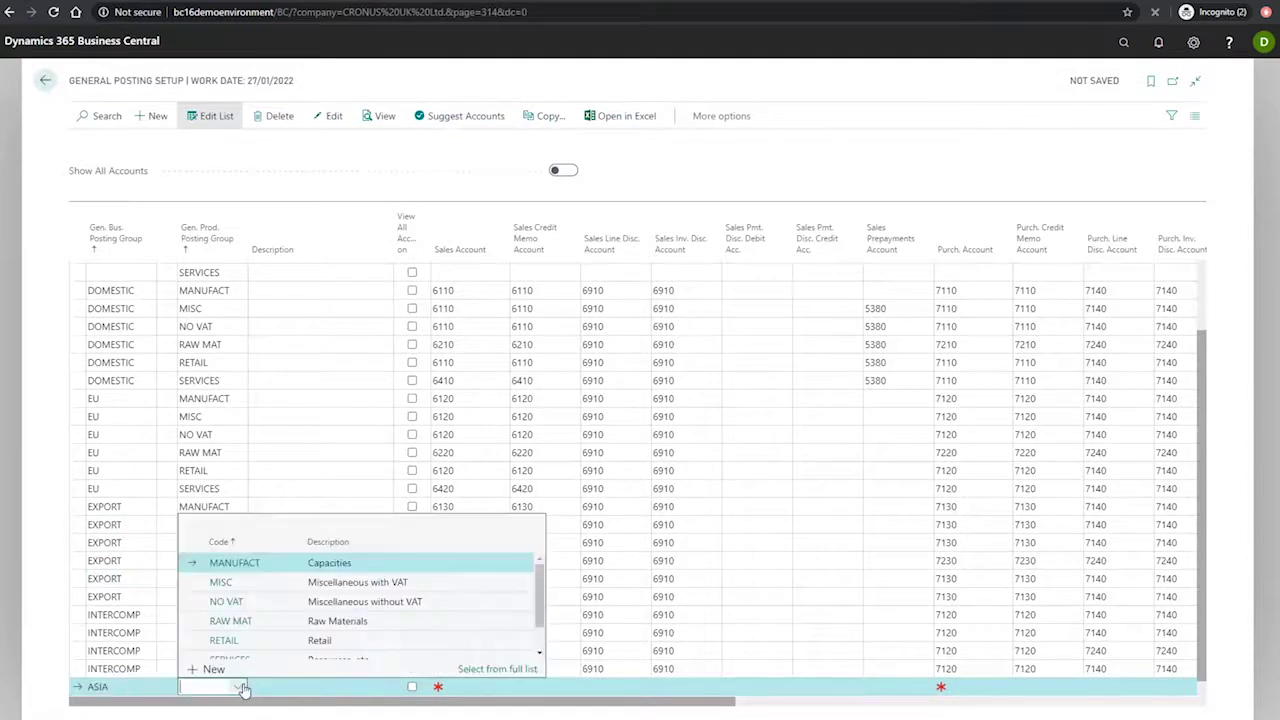
{"action": "left_click", "coordinate": [236, 563]}
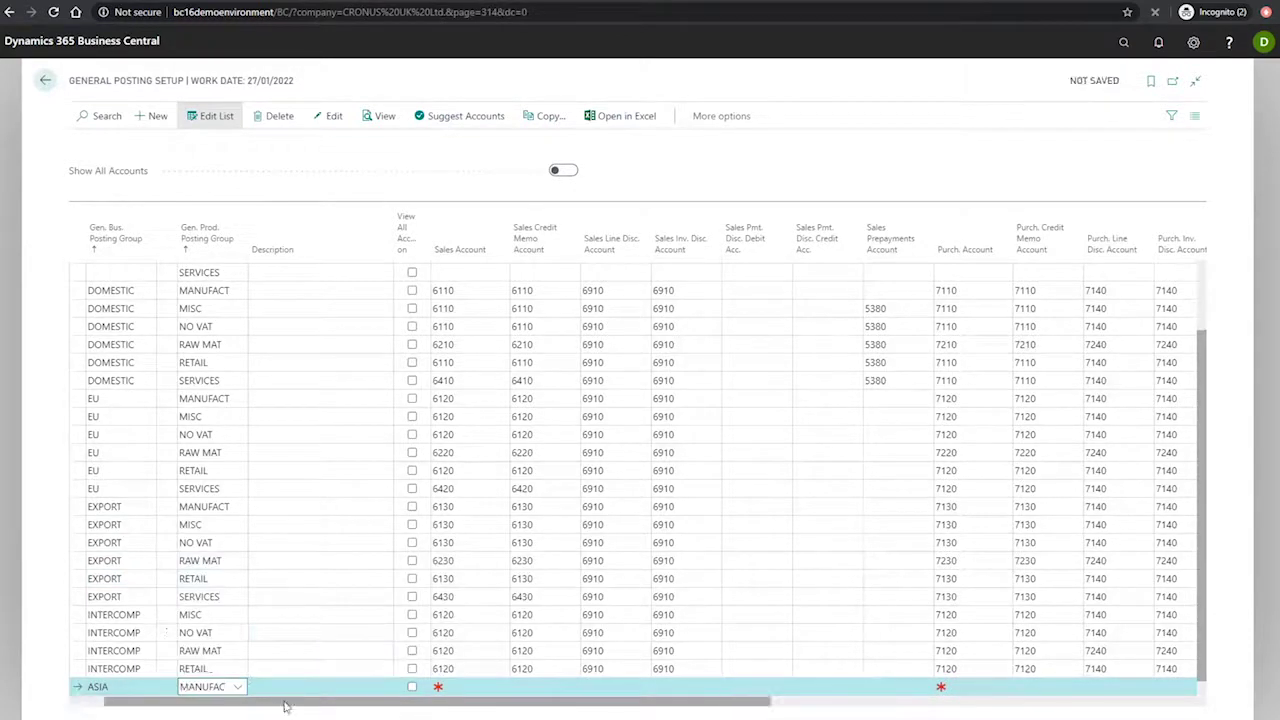
- Enter sales, credit memo, line discount and invoice discount accounts 6130, 6130, 6910, 6910
{"action": "left_click", "coordinate": [446, 688]}
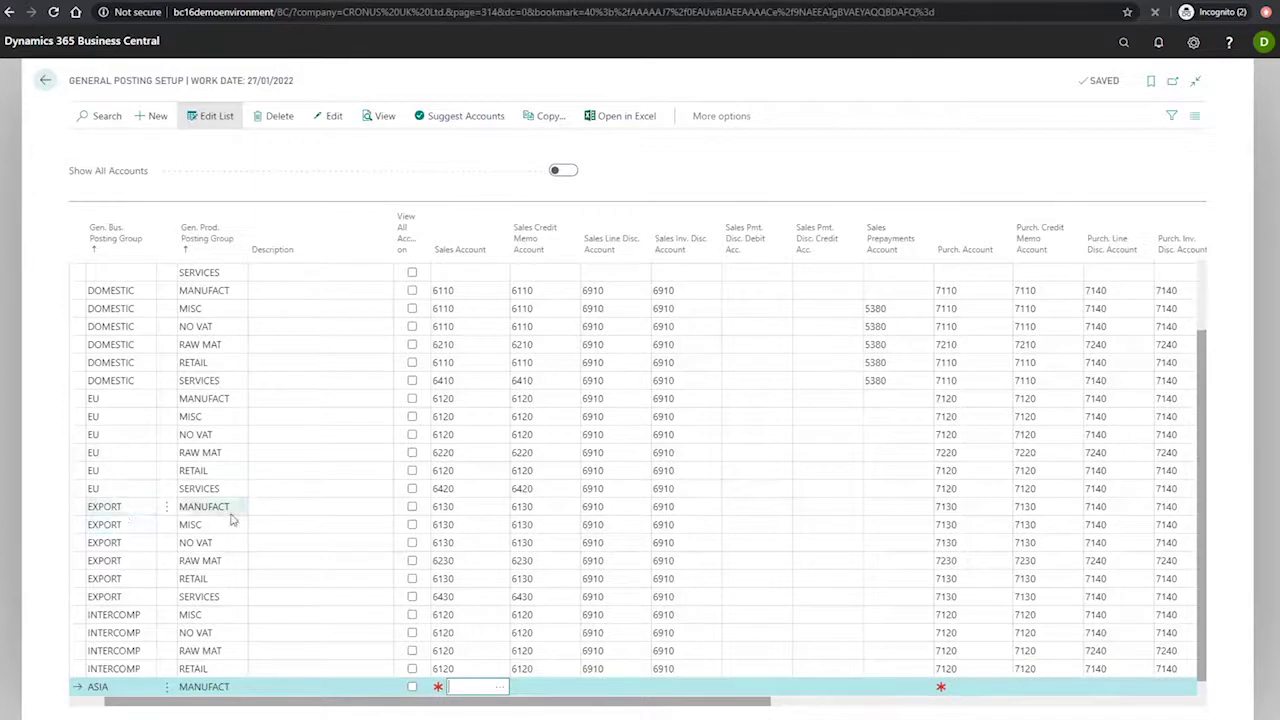
{"action": "type", "text": "6130"}
{"action": "key", "text": "Tab"}
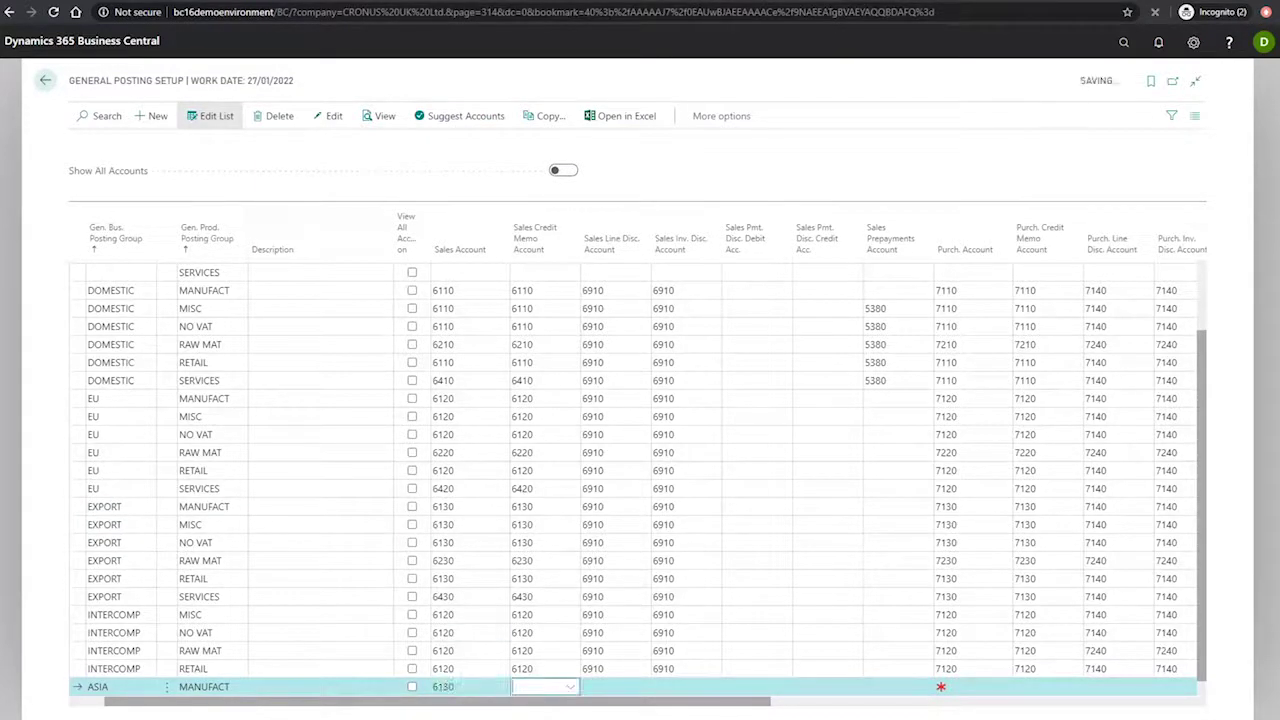
{"action": "type", "text": "6130"}
{"action": "key", "text": "Tab"}
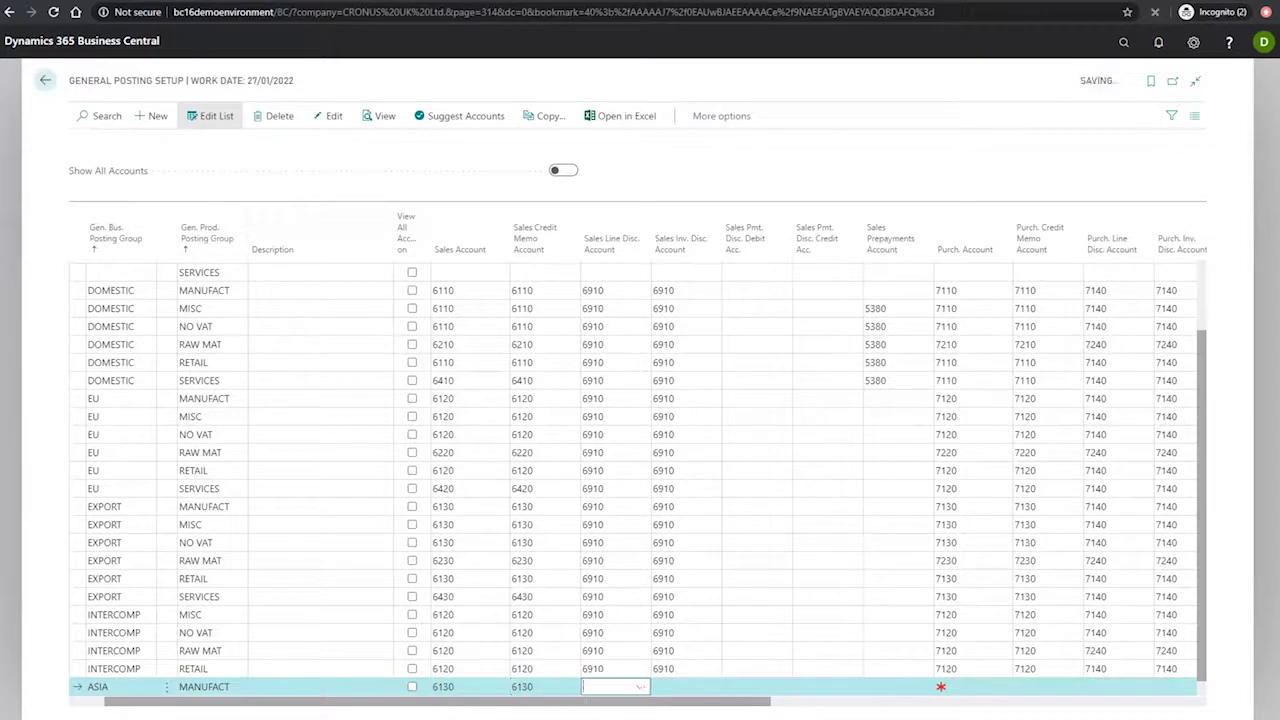
{"action": "type", "text": "69"}
{"action": "type", "text": "10"}
{"action": "key", "text": "Tab"}
{"action": "type", "text": "6"}
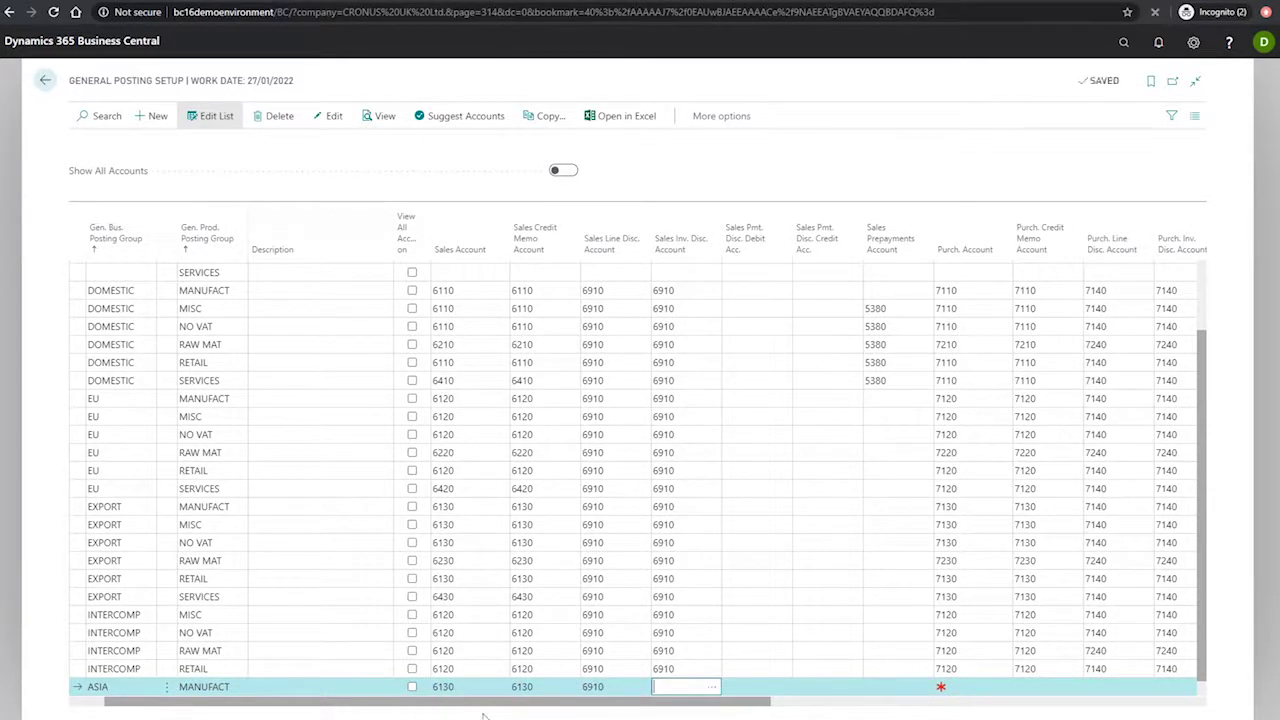
{"action": "type", "text": "910"}
{"action": "key", "text": "Tab"}
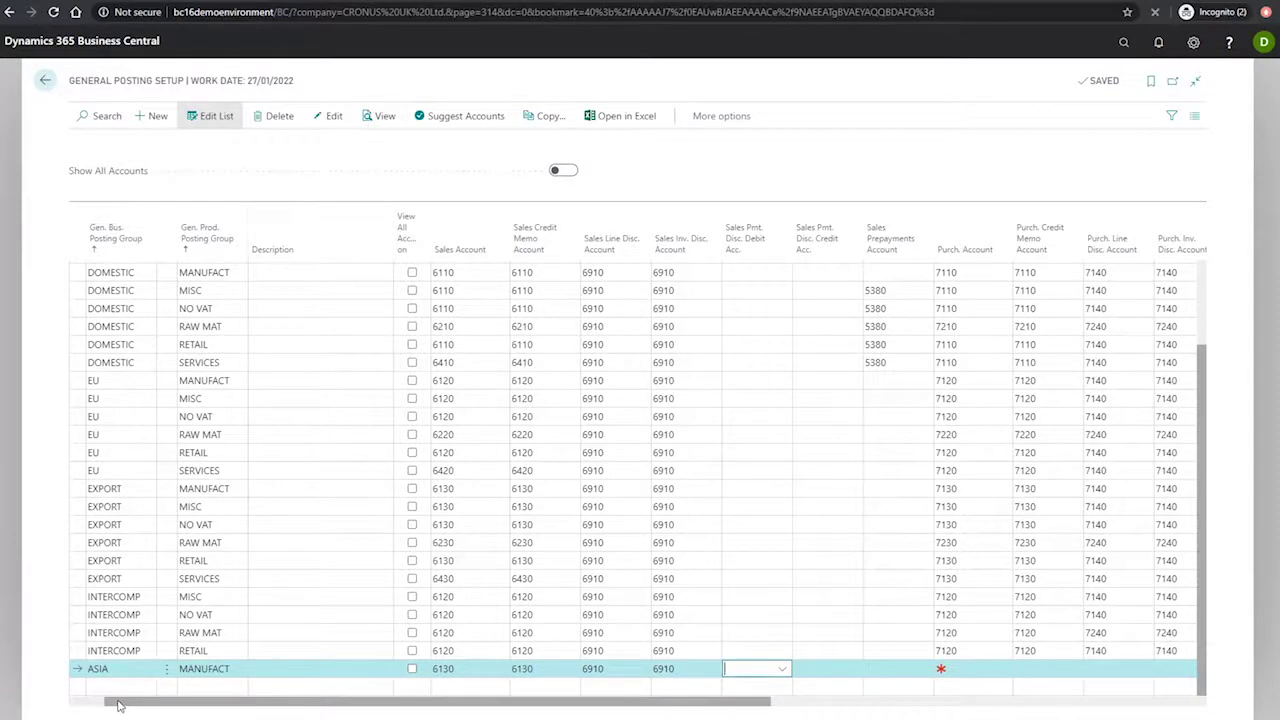
- Add an ASIA / MISC posting setup line with no accounts and start copying setup
{"action": "left_click", "coordinate": [116, 686]}
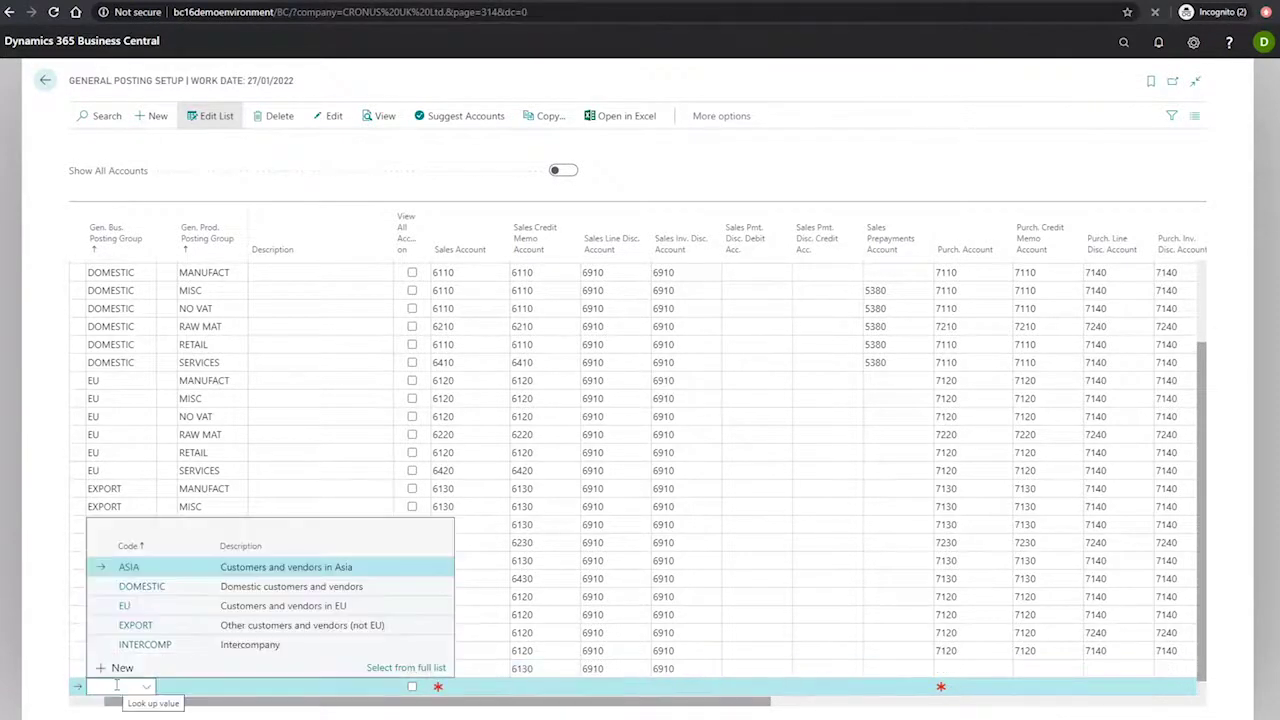
{"action": "left_click", "coordinate": [128, 567]}
{"action": "left_click", "coordinate": [237, 689]}
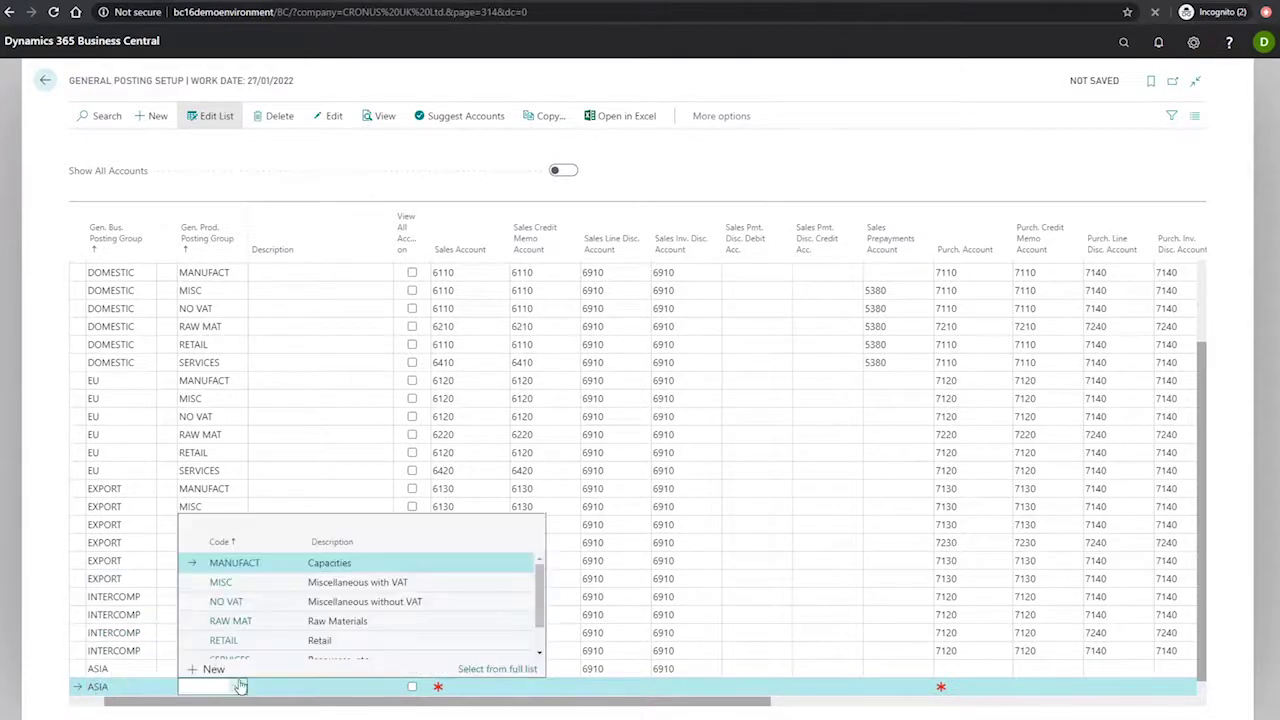
{"action": "left_click", "coordinate": [224, 582]}
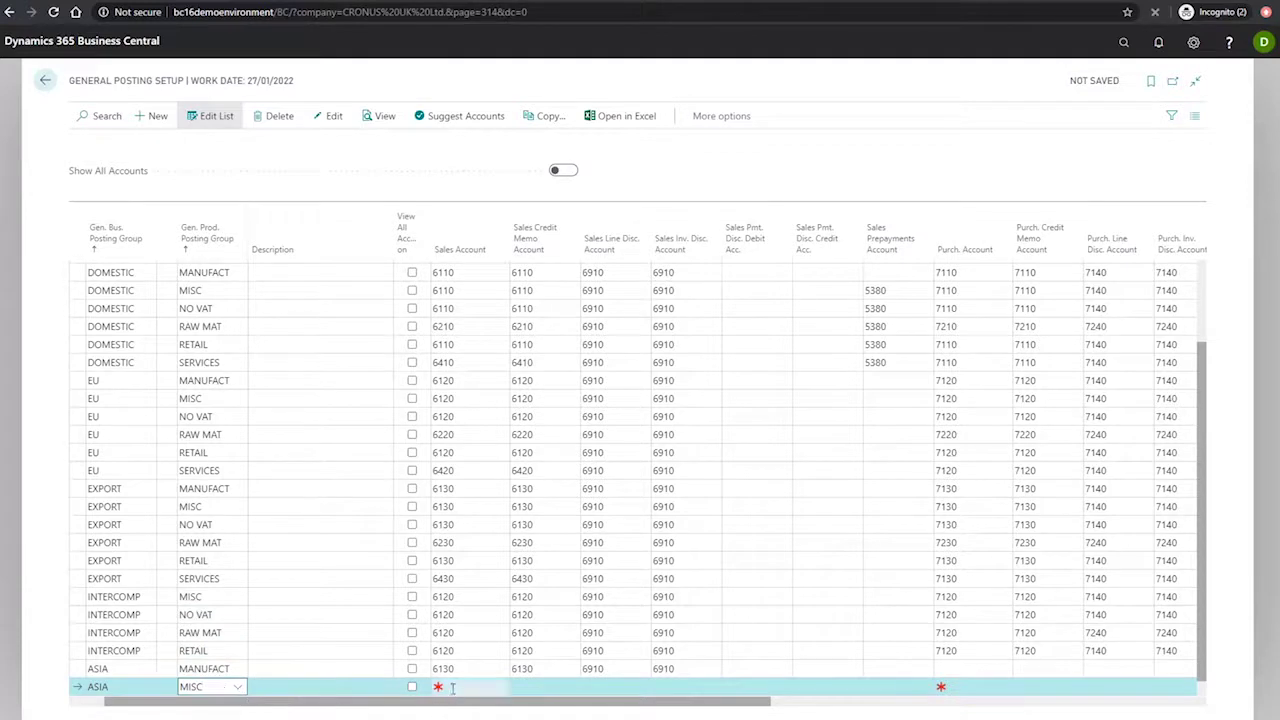
{"action": "left_click", "coordinate": [452, 688]}
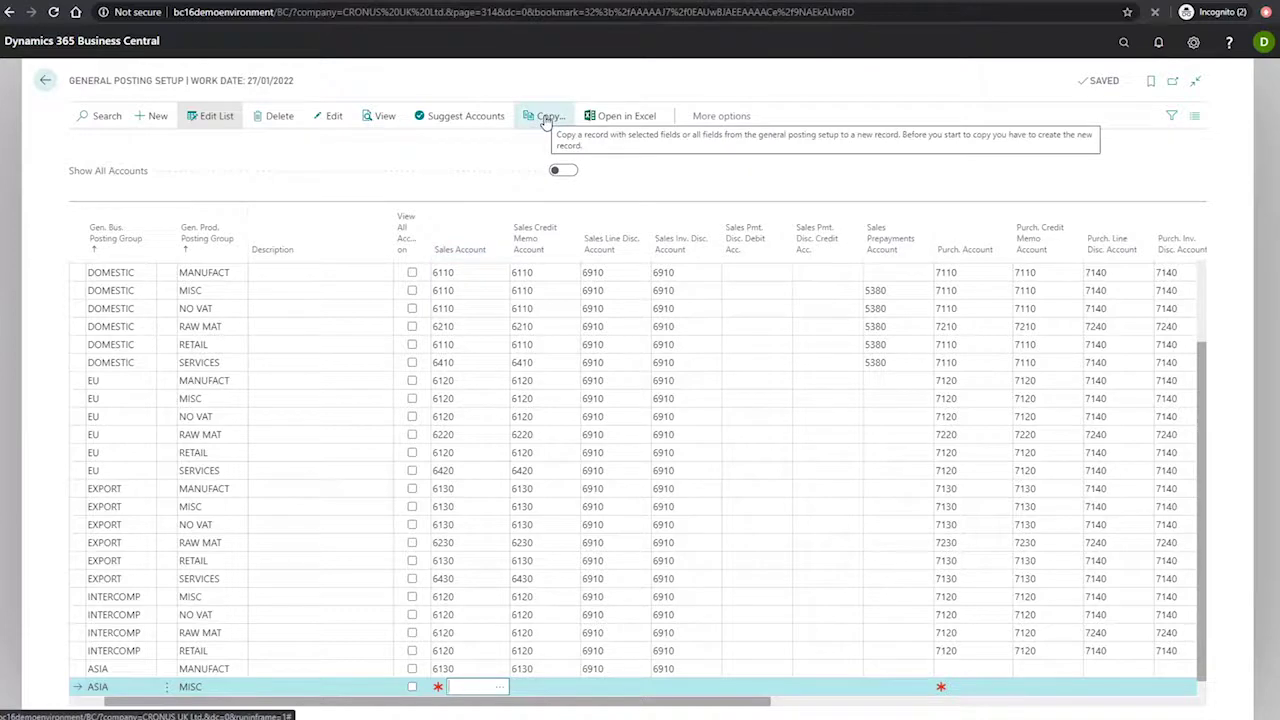
{"action": "left_click", "coordinate": [545, 118]}
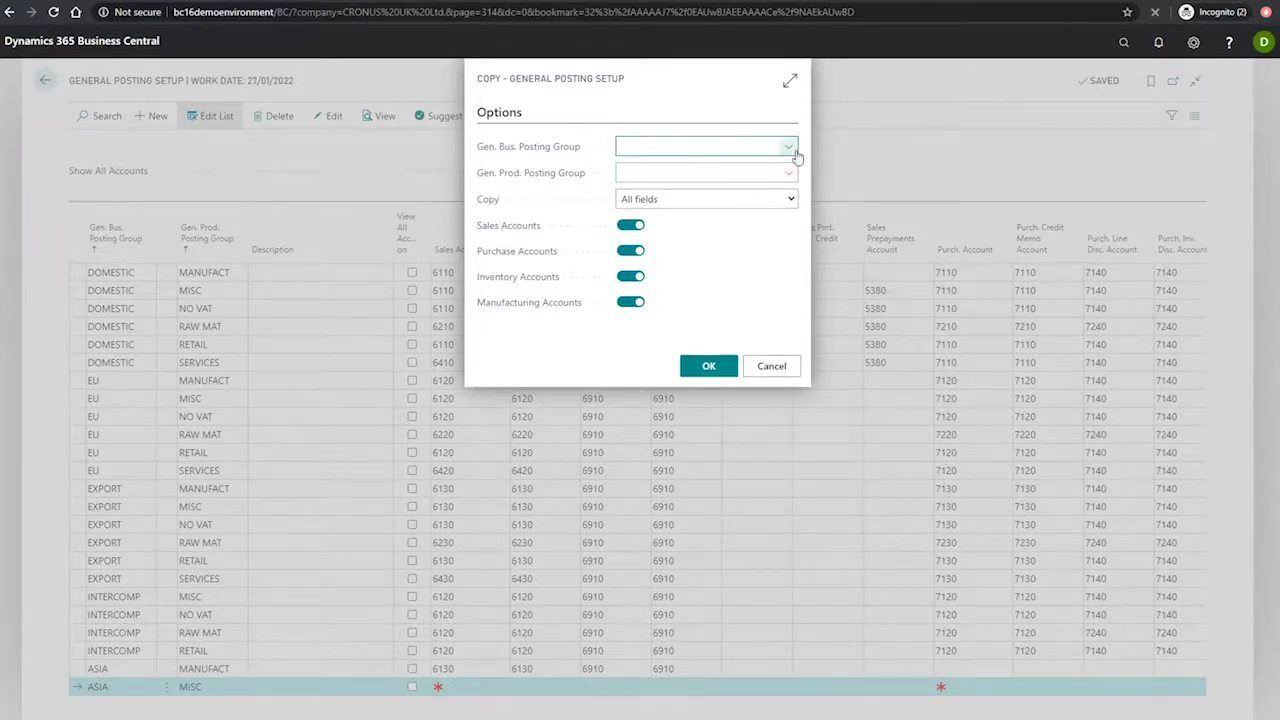
- Copy all fields from the EXPORT / MISC line into ASIA / MISC and confirm
{"action": "left_click", "coordinate": [789, 147]}
{"action": "left_click", "coordinate": [665, 264]}
{"action": "left_click", "coordinate": [789, 172]}
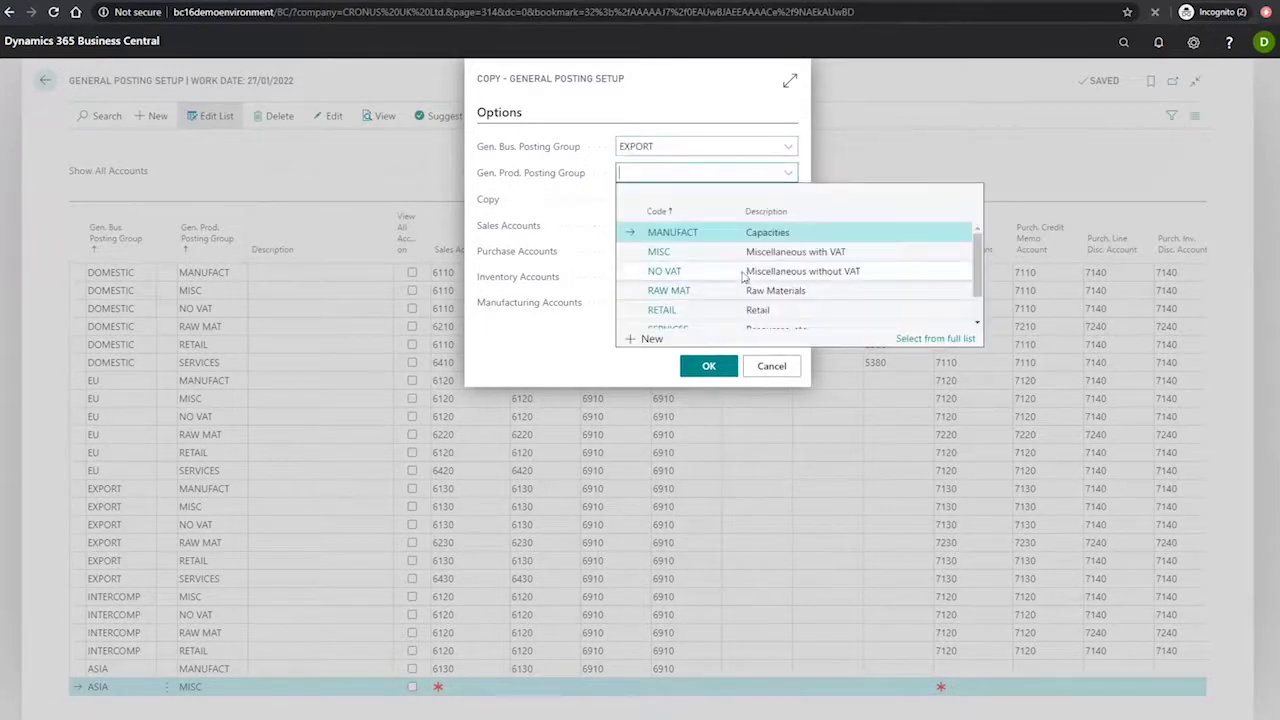
{"action": "left_click", "coordinate": [740, 253]}
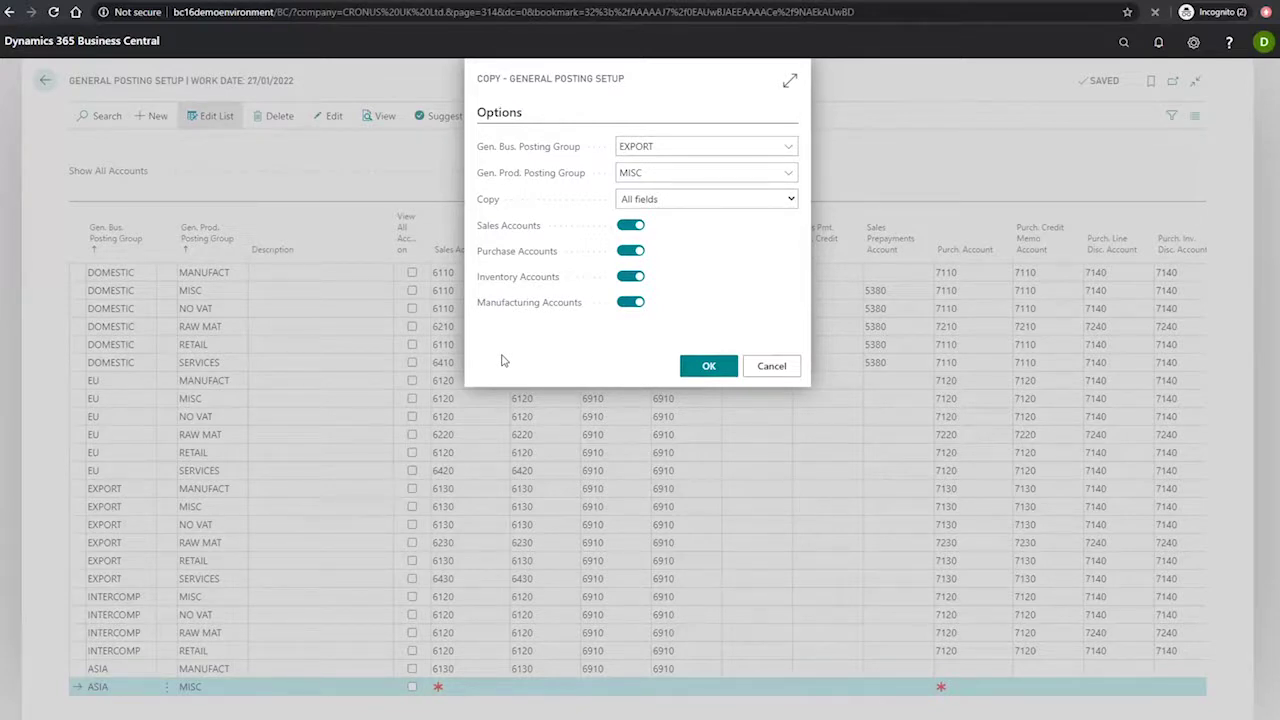
{"action": "left_click", "coordinate": [693, 200]}
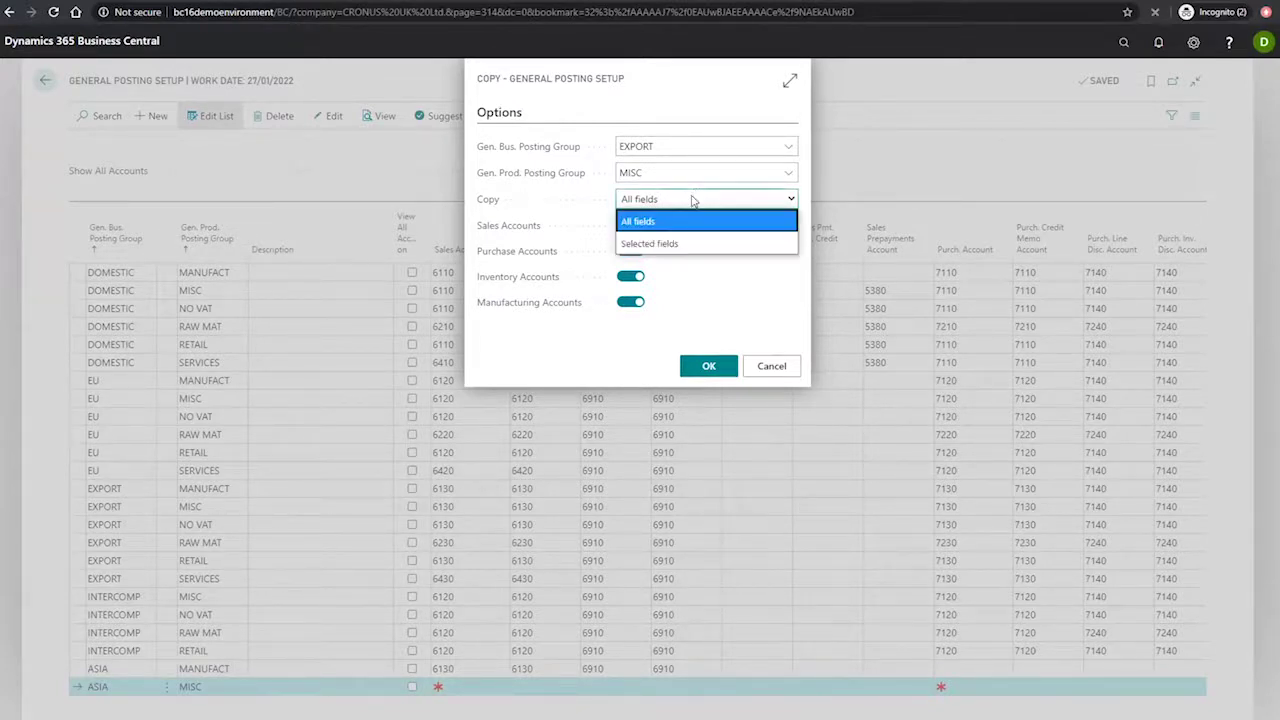
{"action": "left_click", "coordinate": [693, 200]}
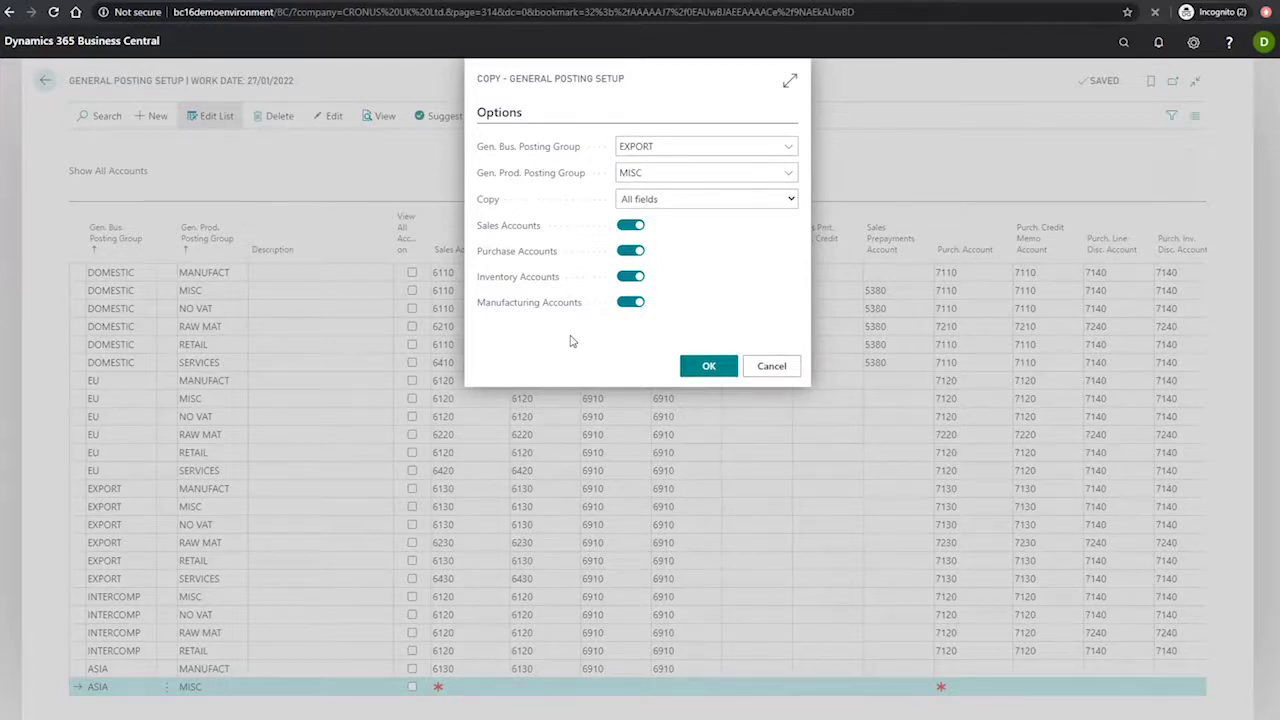
{"action": "left_click", "coordinate": [697, 368]}
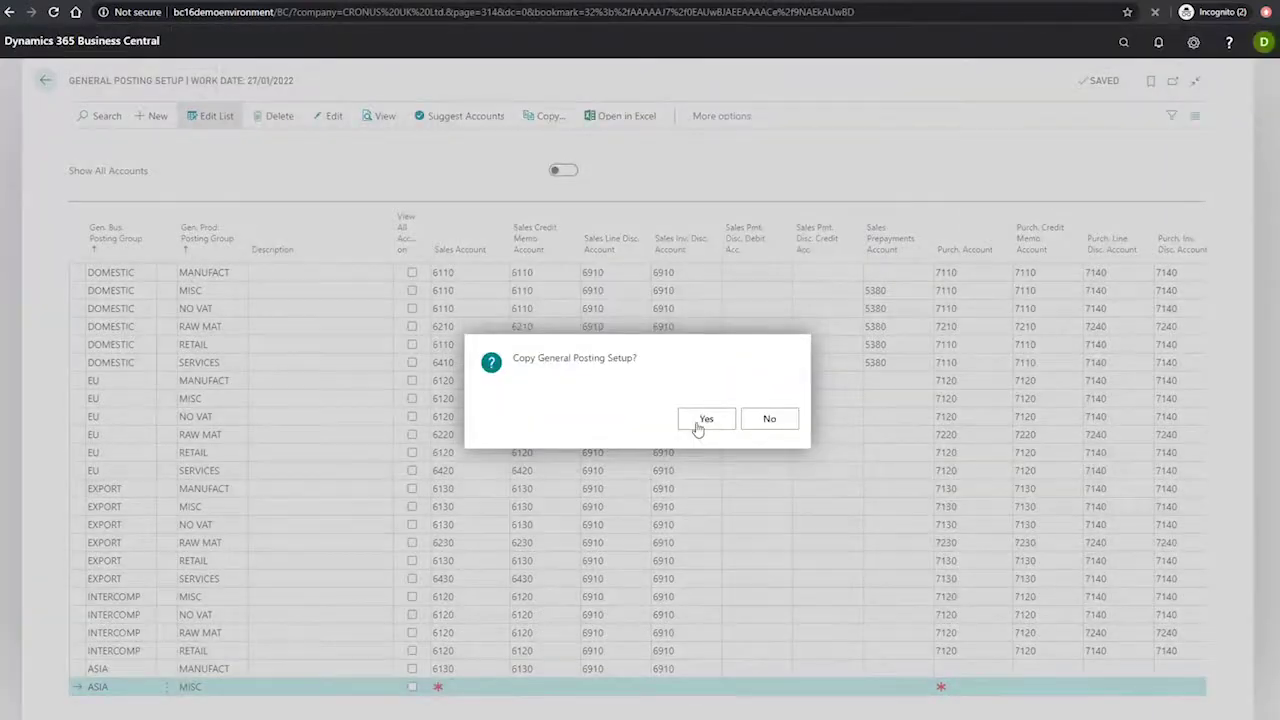
{"action": "left_click", "coordinate": [695, 422]}
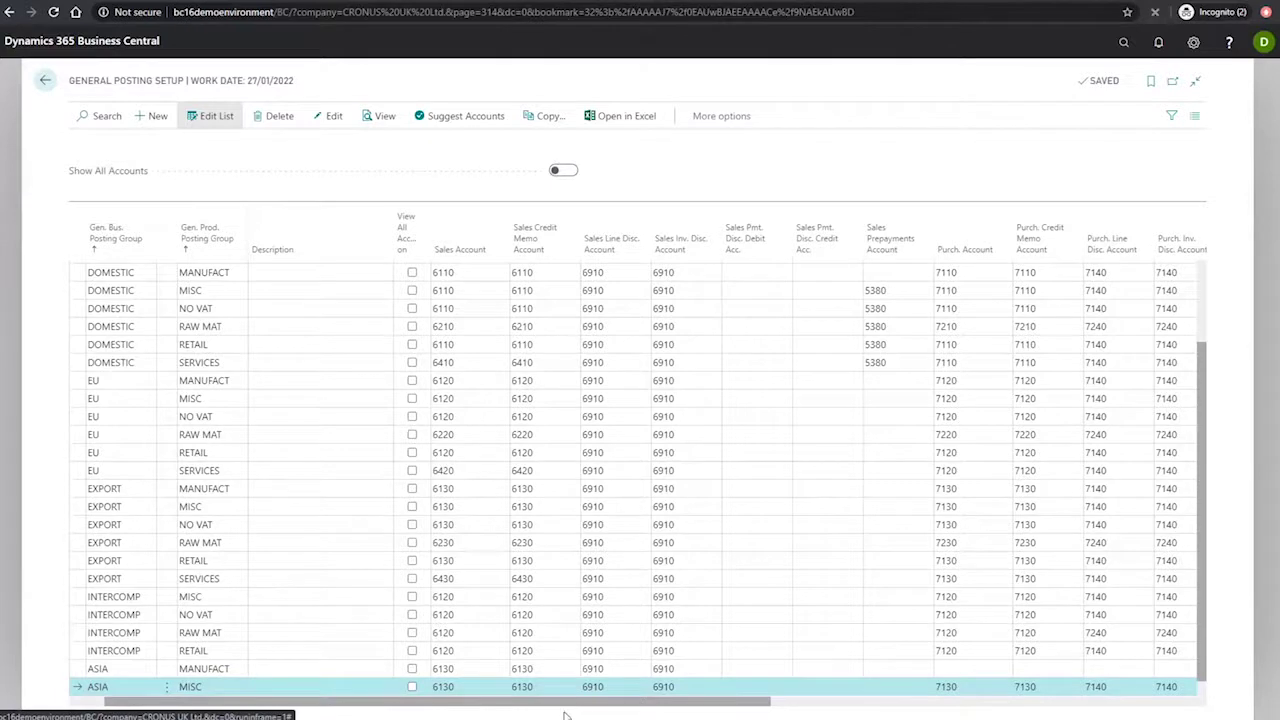
- Scroll the grid to check ASIA / MISC's copied accounts, then return to the home page
{"action": "left_click_drag", "start_coordinate": [576, 704], "coordinate": [990, 697]}
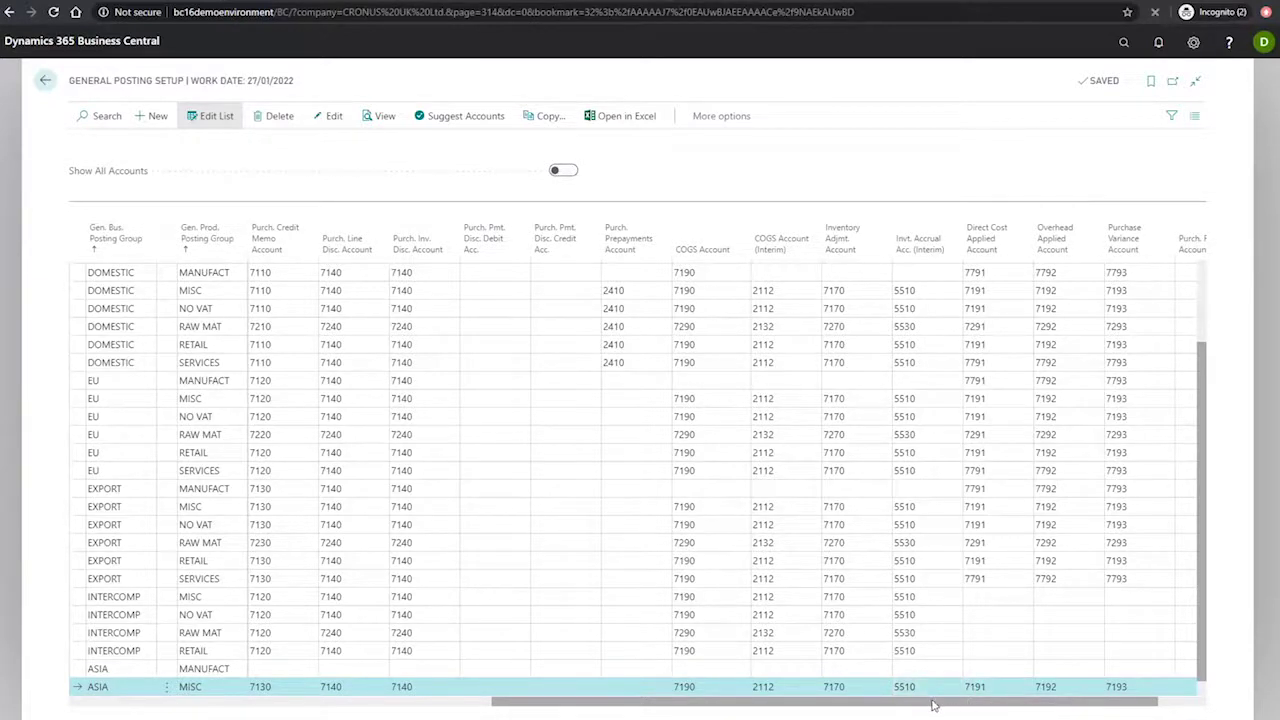
{"action": "left_click_drag", "start_coordinate": [877, 703], "coordinate": [348, 703]}
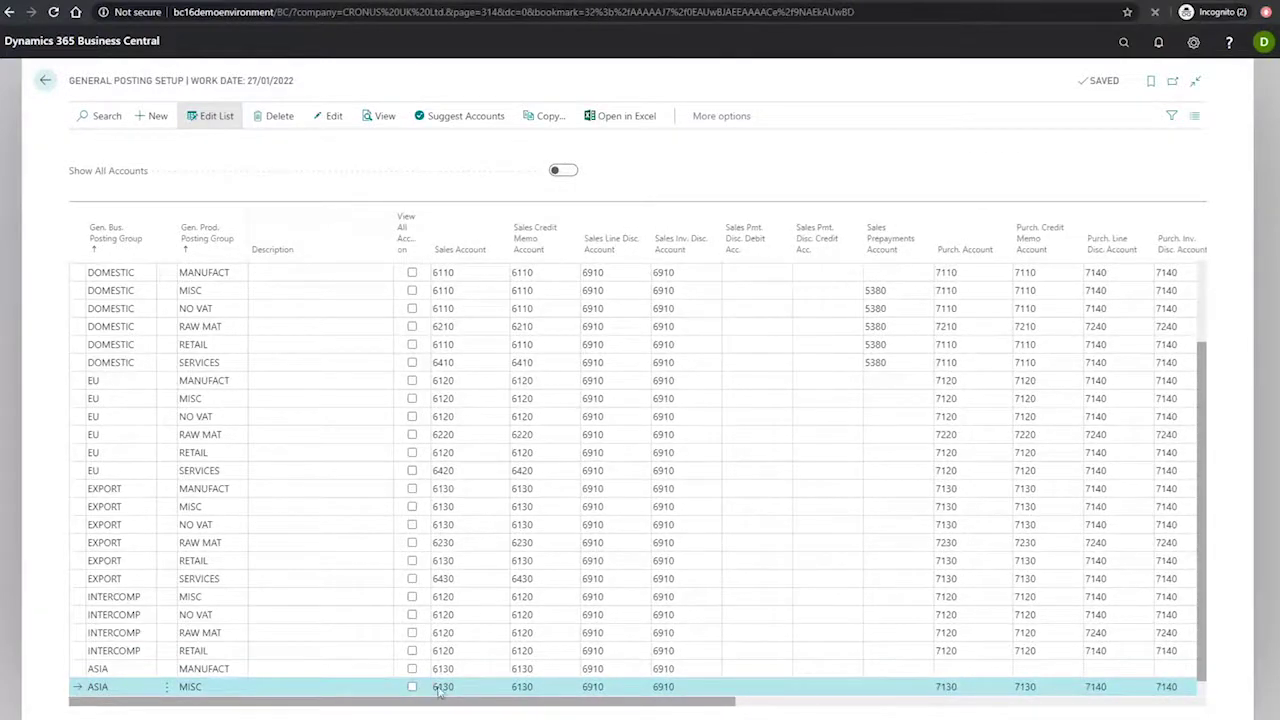
{"action": "left_click", "coordinate": [45, 80]}
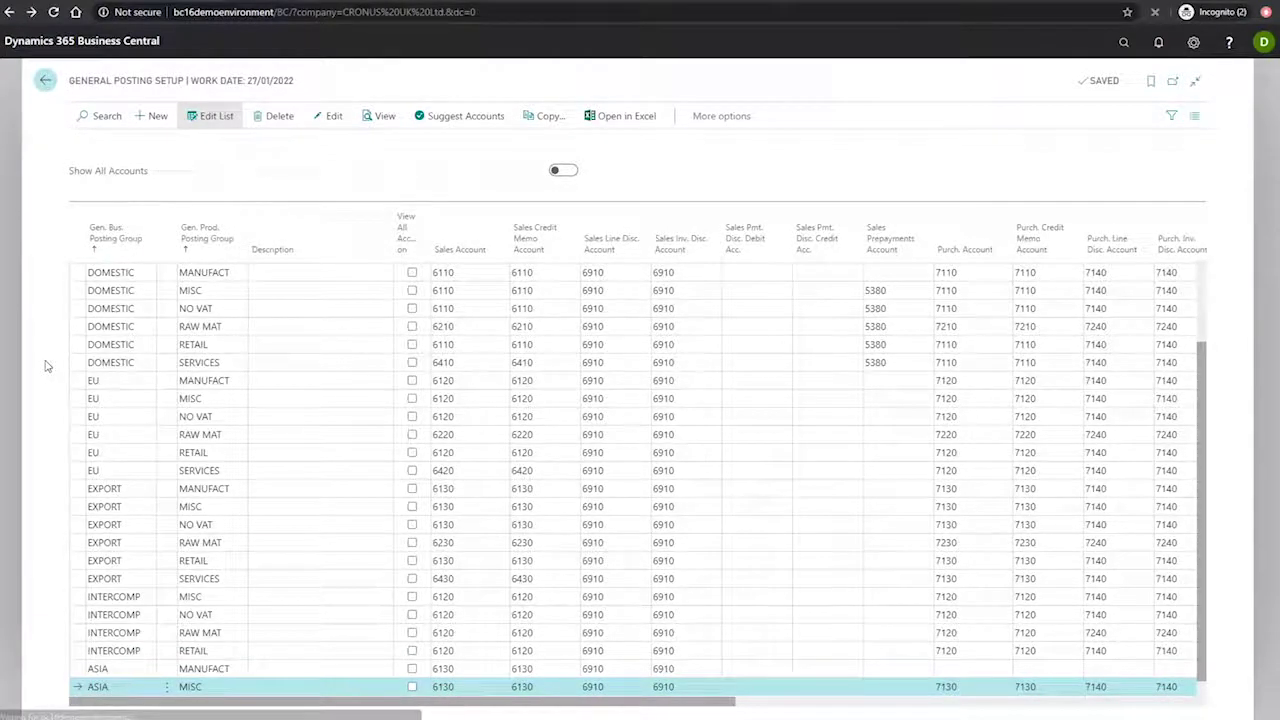